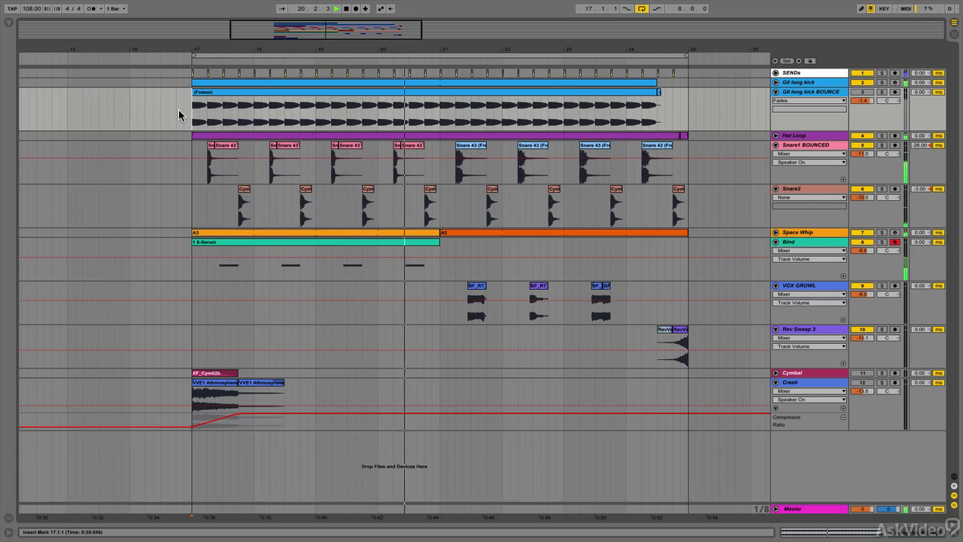
Step: Stop playback and consolidate the G0 long kick BOUNCE audio from 17.1.1 to 24.3.1 into one clip
key(space)
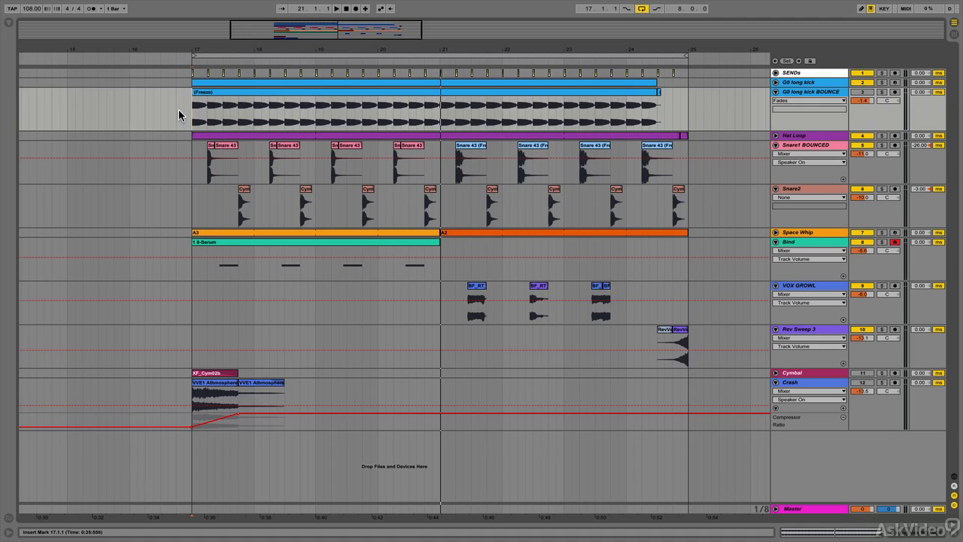
click(186, 119)
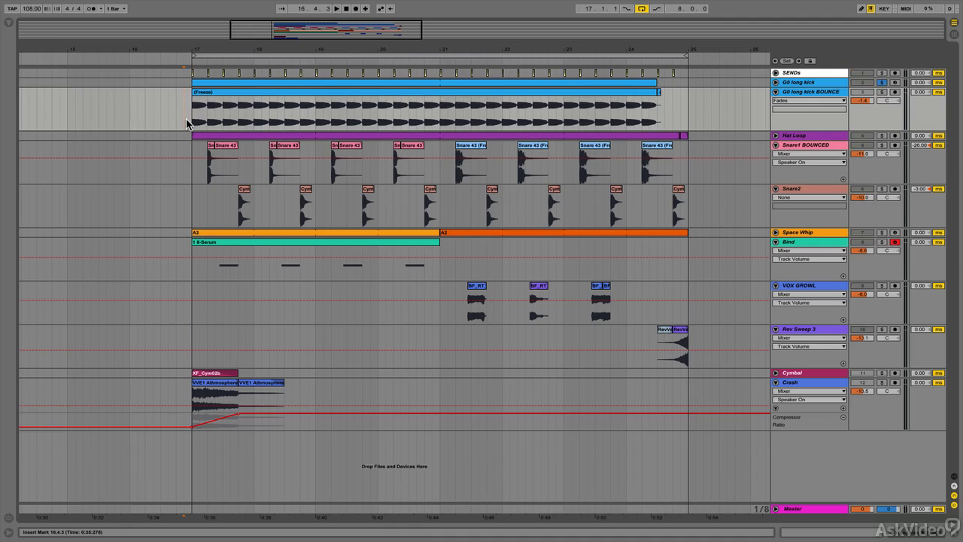
drag(186, 119, 658, 113)
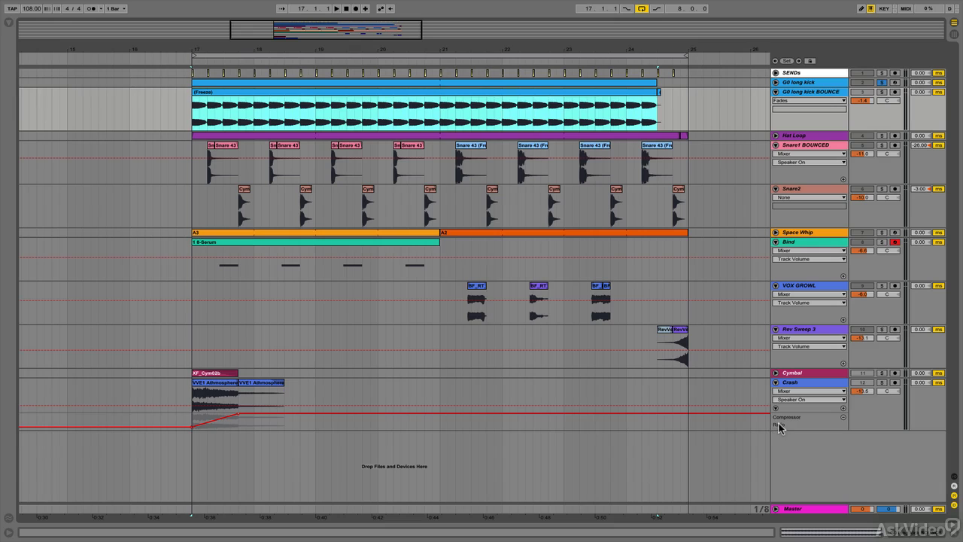
key(ctrl+j)
Step: Raise the gain of the consolidated kick clip on the G0 long kick BOUNCE track to enlarge its waveform
click(791, 531)
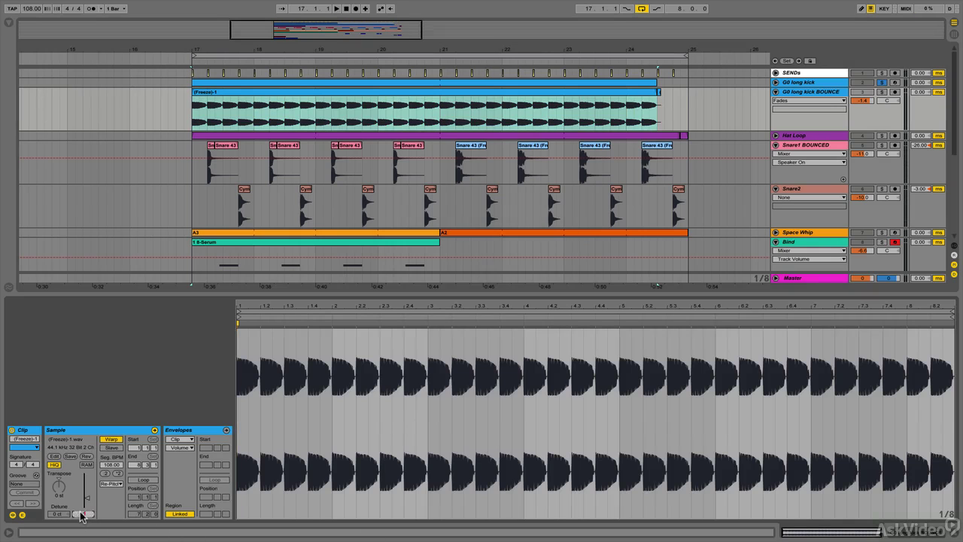
drag(81, 514, 80, 512)
key(ctrl+alt+l)
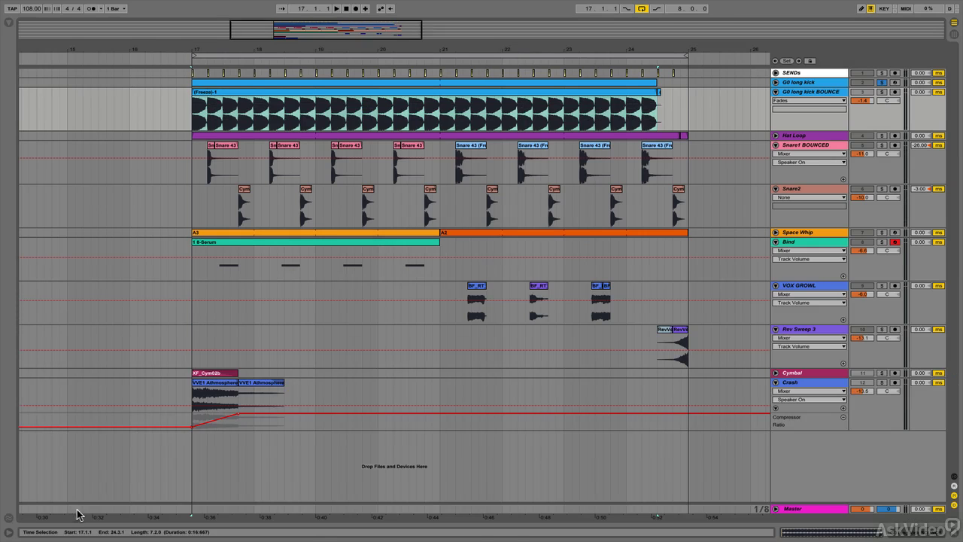
Step: Play the soloed kick from just before bar 17 and examine its waveform up close
drag(194, 50, 192, 148)
click(185, 111)
key(space)
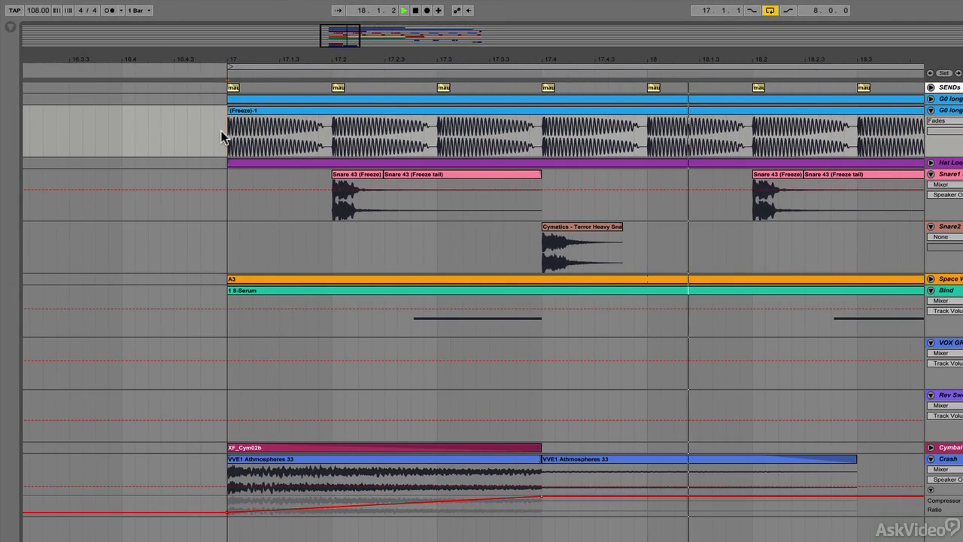
key(space)
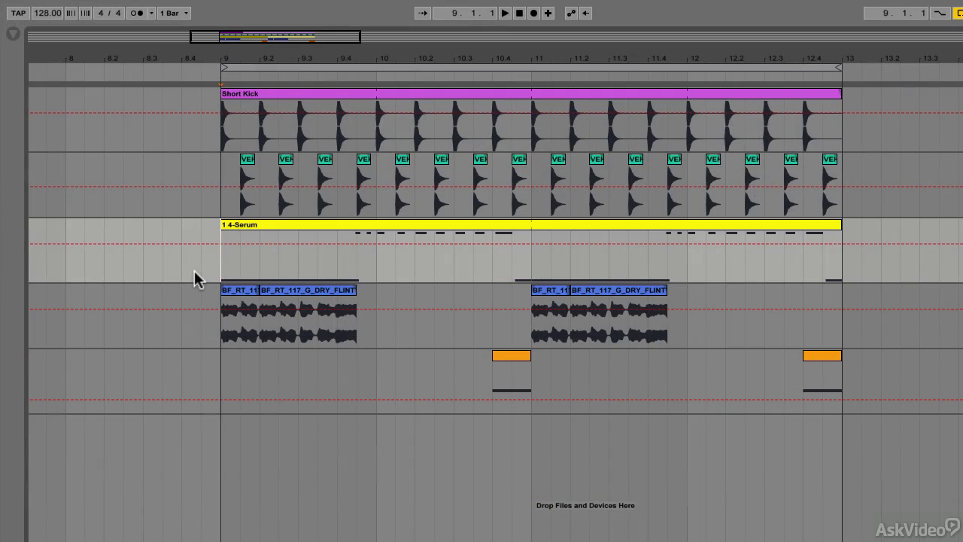
Step: Play the Short Kick loop from bar 9 and stop it
key(space)
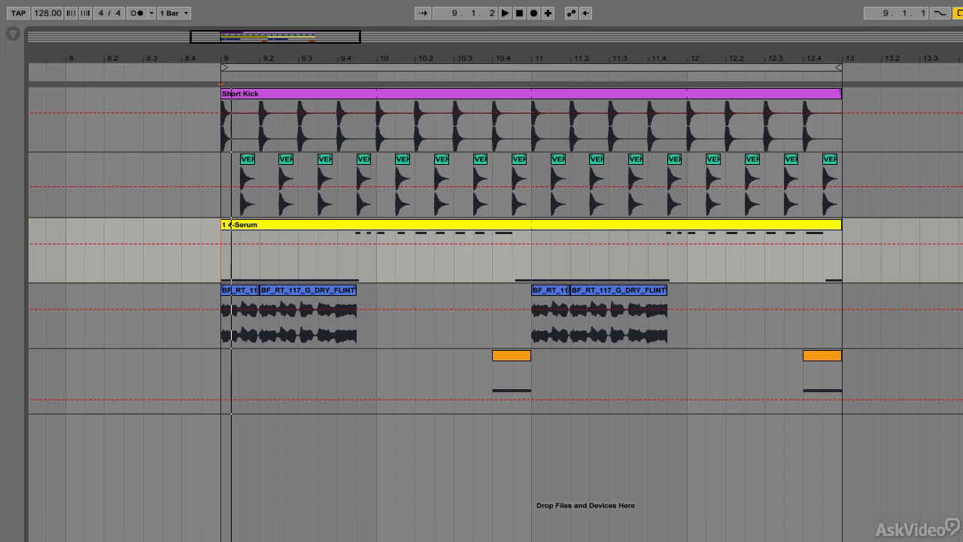
click(776, 99)
key(space)
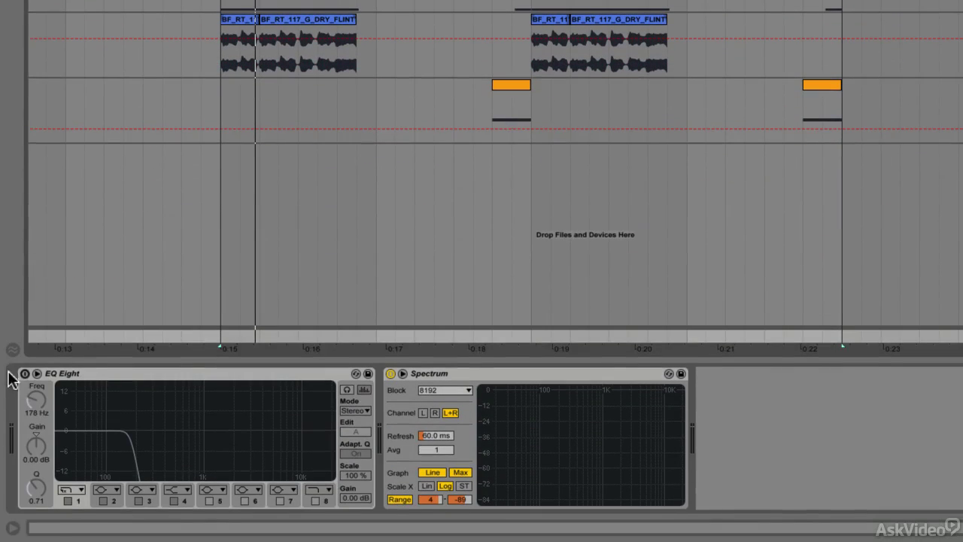
Step: Enable the EQ Eight with its expanded display, set band 1's high-cut frequency to 94.9 Hz, and audition the loop
click(36, 373)
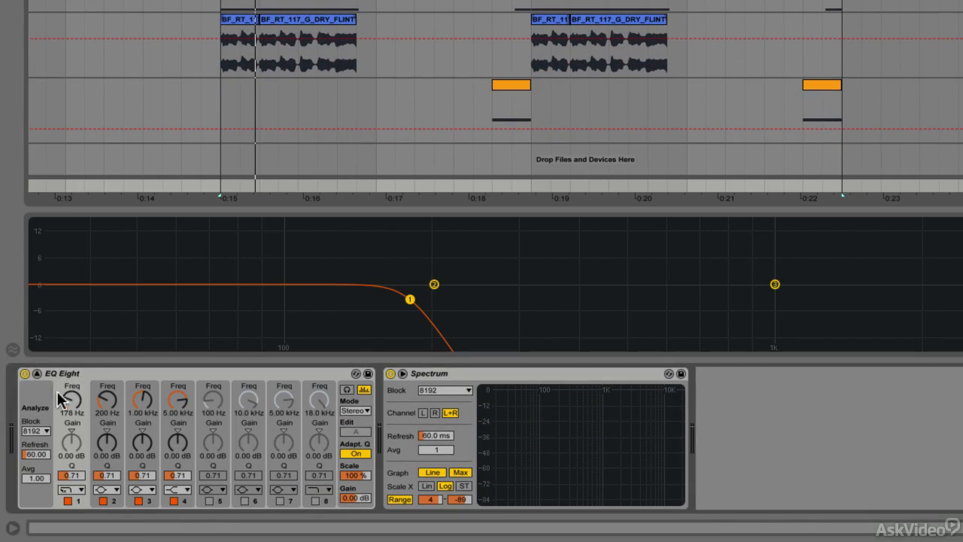
drag(72, 398, 72, 422)
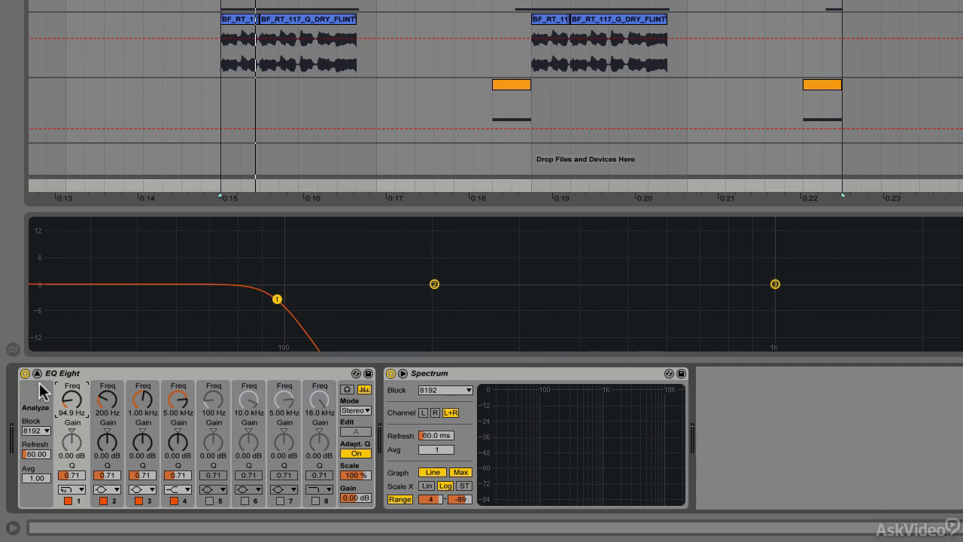
key(space)
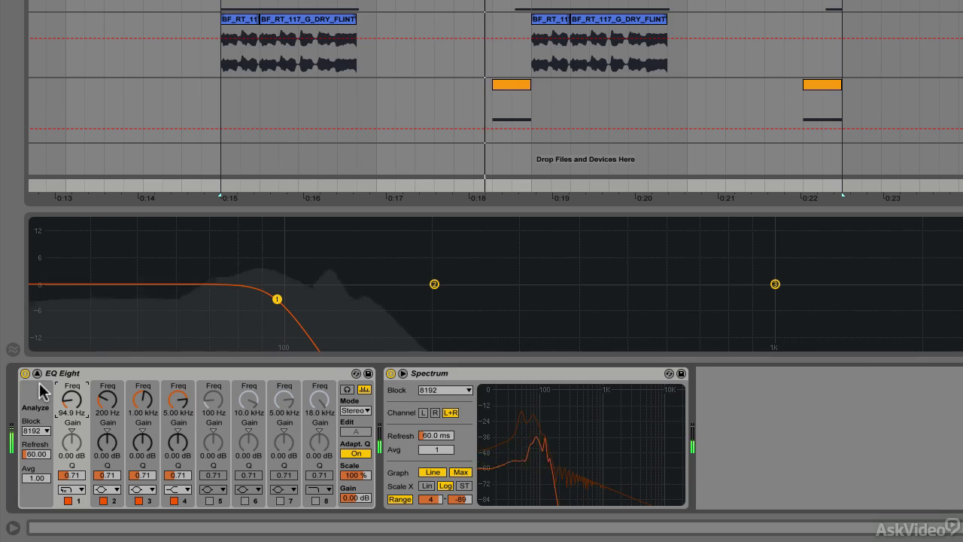
key(space)
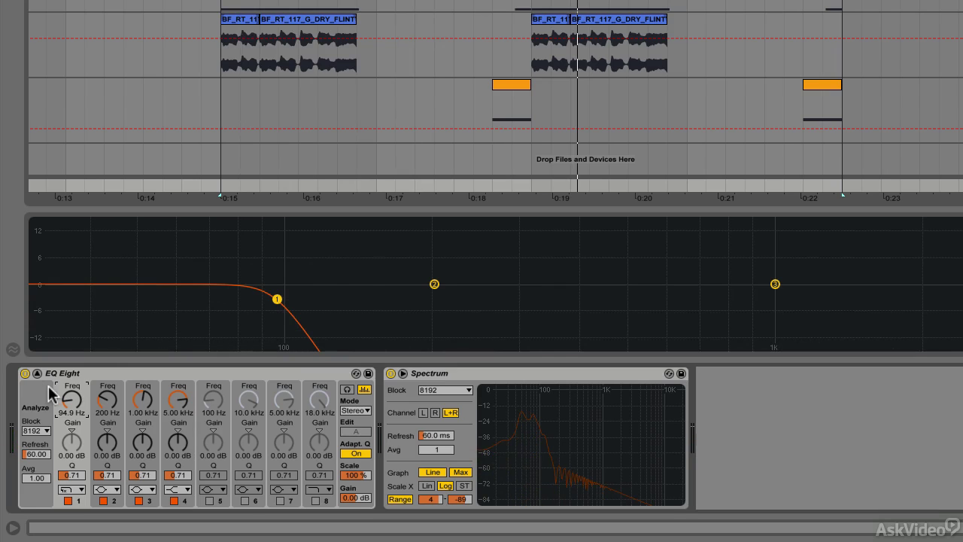
Step: Raise the EQ Eight's band 1 high-cut frequency to 198 Hz and audition the loop
drag(72, 400, 71, 375)
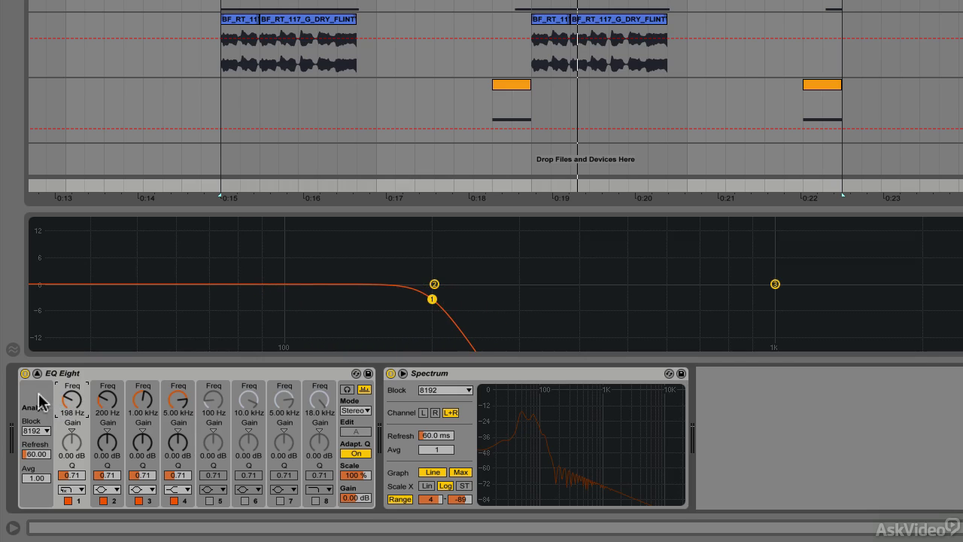
key(space)
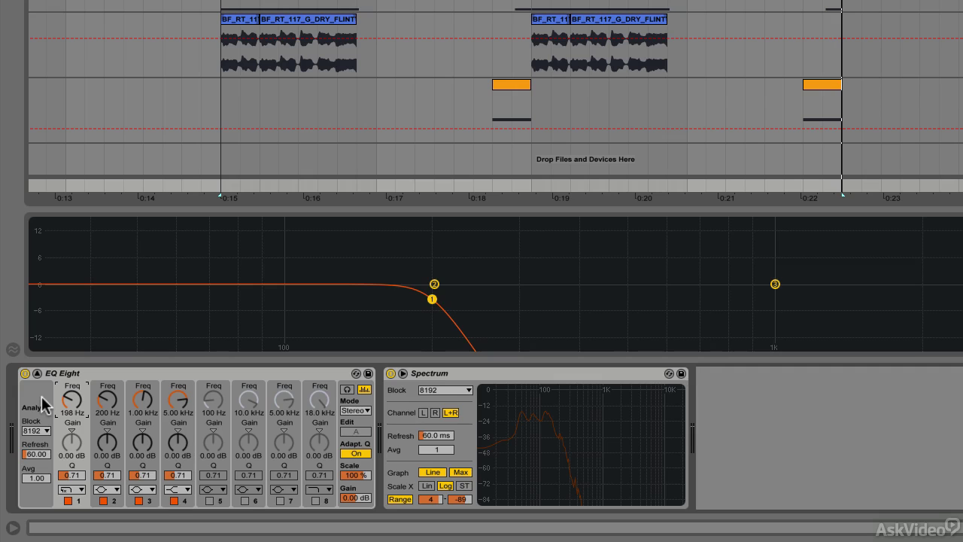
key(space)
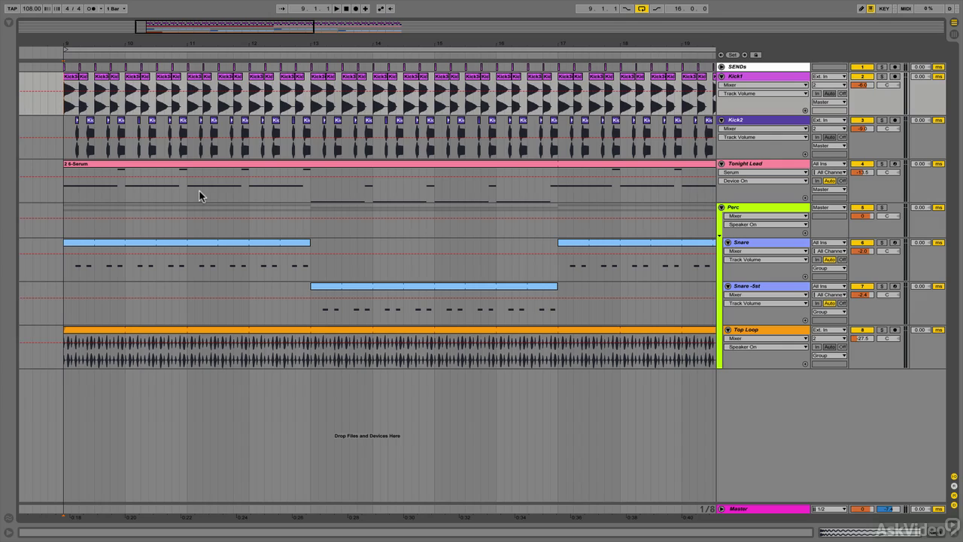
Step: Play the arrangement from bar 9 and solo the Kick1 and Kick2 tracks together
key(space)
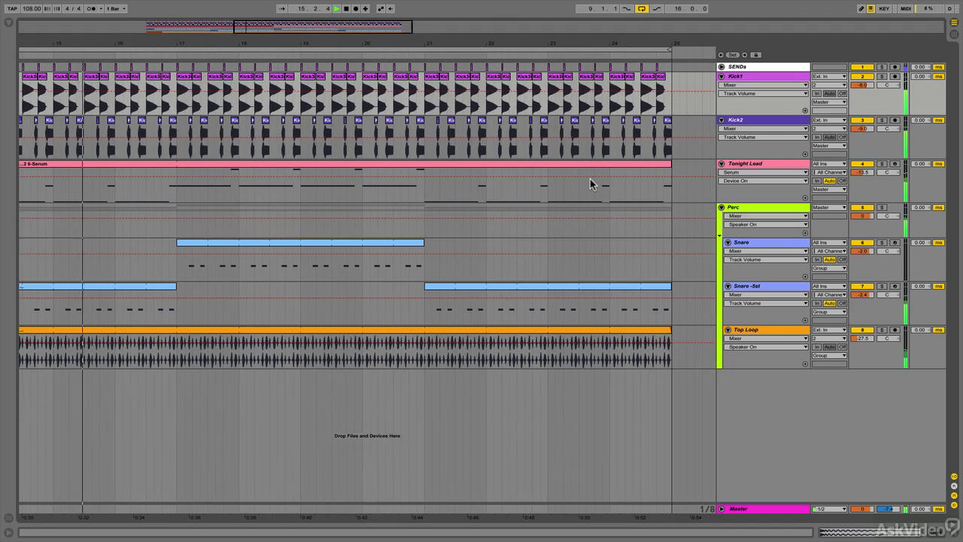
click(882, 77)
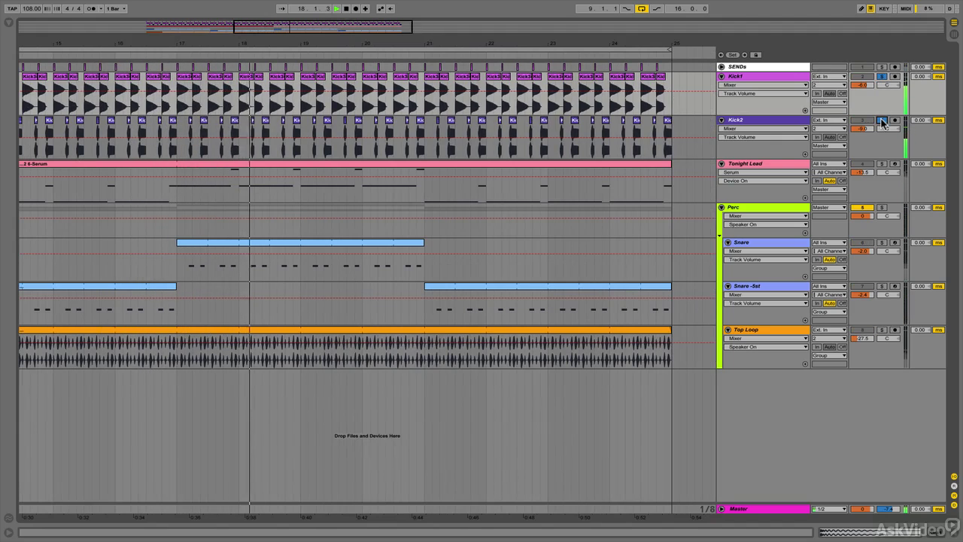
click(882, 121)
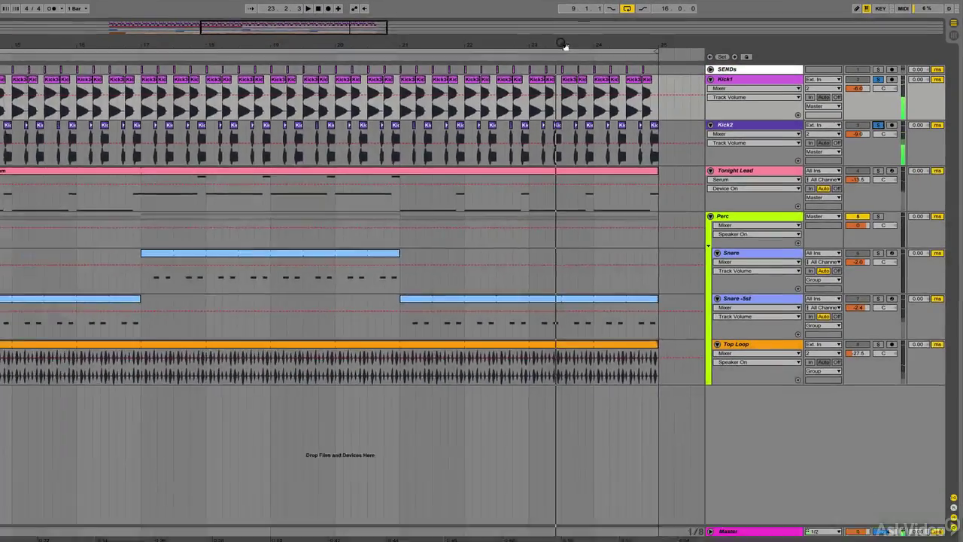
Step: Audition Kick1 and Kick2 one at a time, leaving only Kick2 soloed
scroll(553, 76, up, 4)
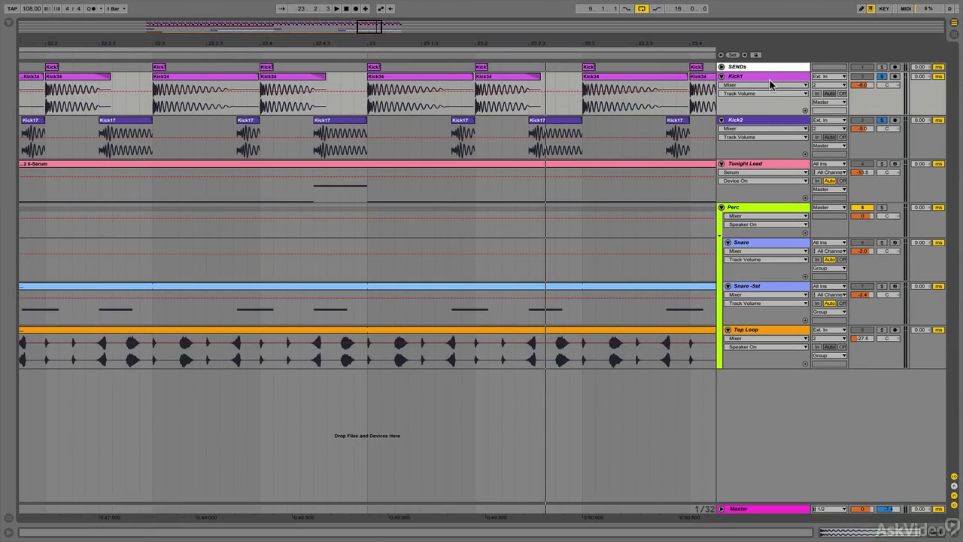
key(space)
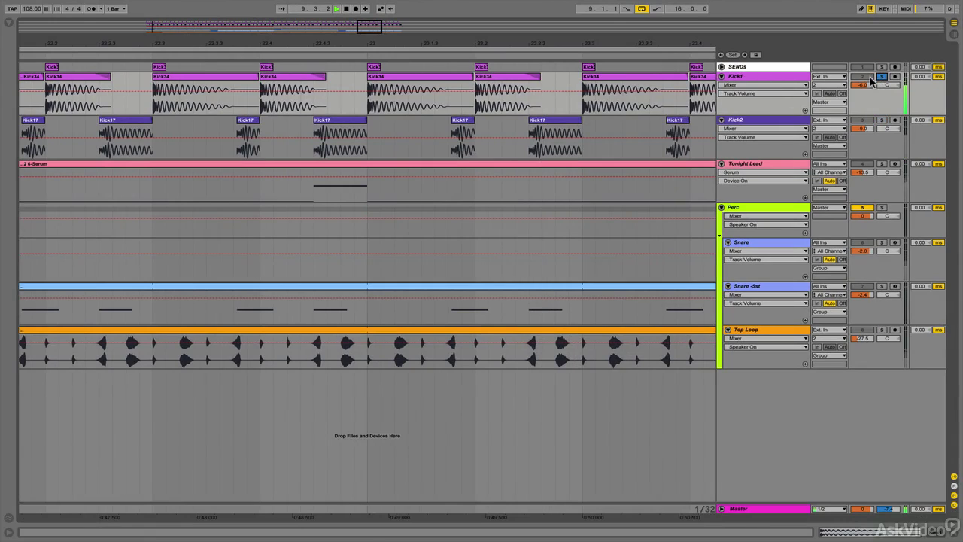
click(882, 121)
Step: Play the soloed Kick2 track from 23.1.1 and compare its clips with those on Kick1
click(369, 121)
key(space)
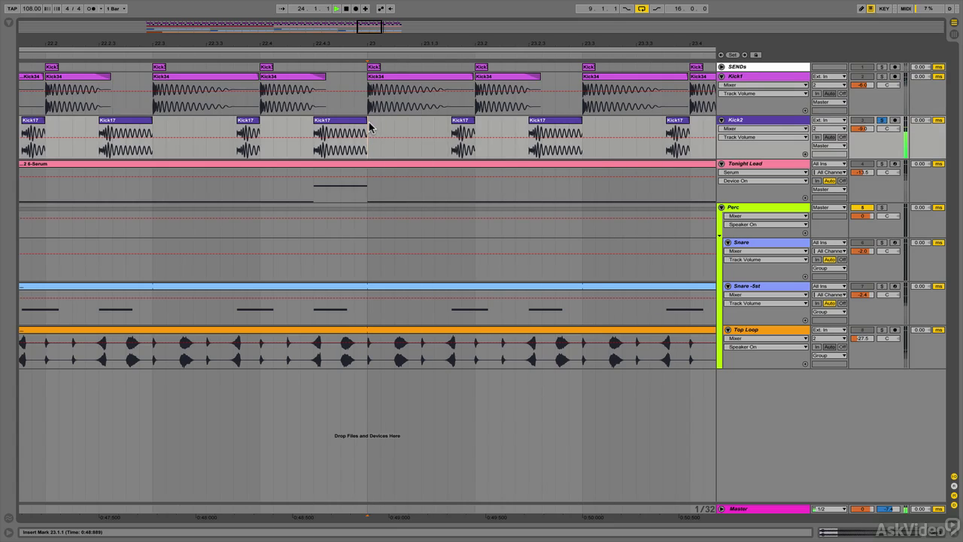
key(space)
key(space)
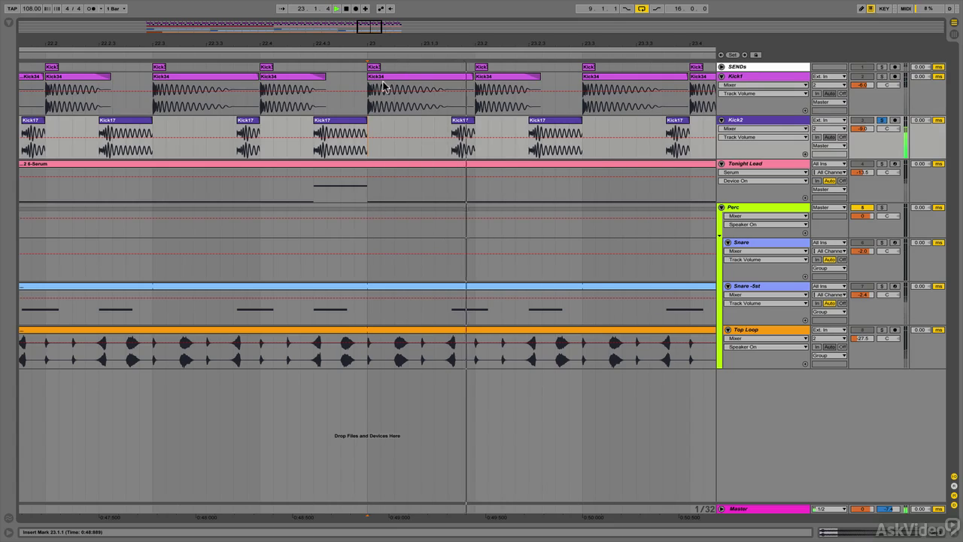
key(space)
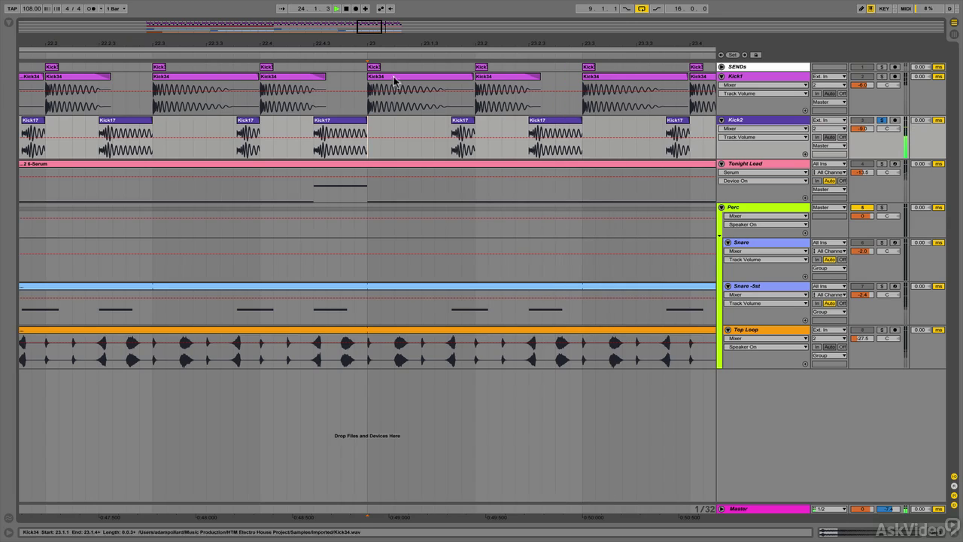
Step: Loop the Kick2 section from bar 23 to bar 24
drag(494, 48, 426, 27)
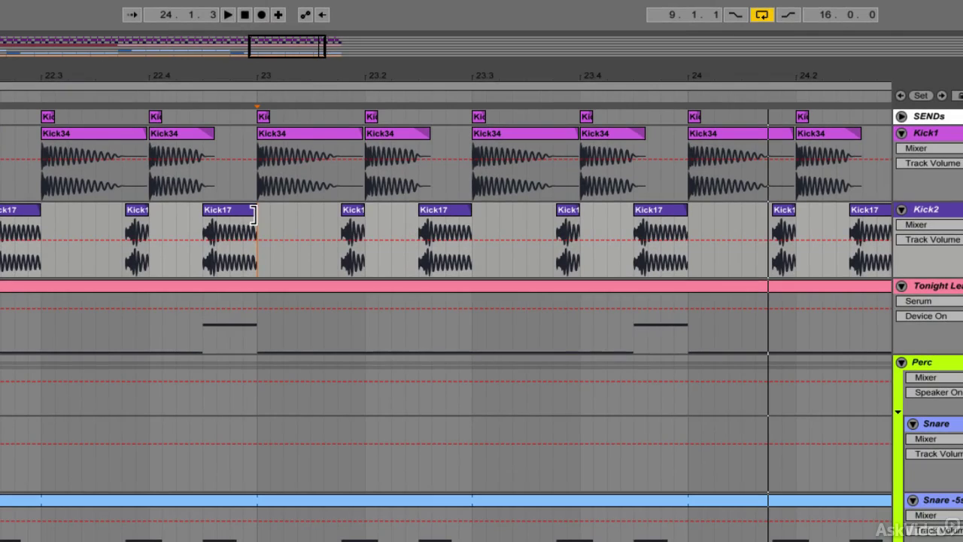
drag(258, 214, 684, 233)
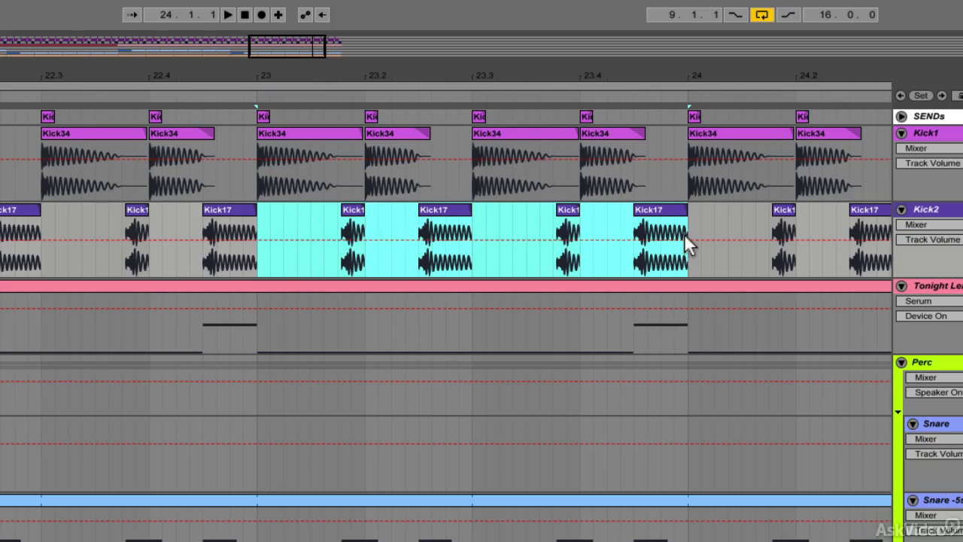
key(ctrl+l)
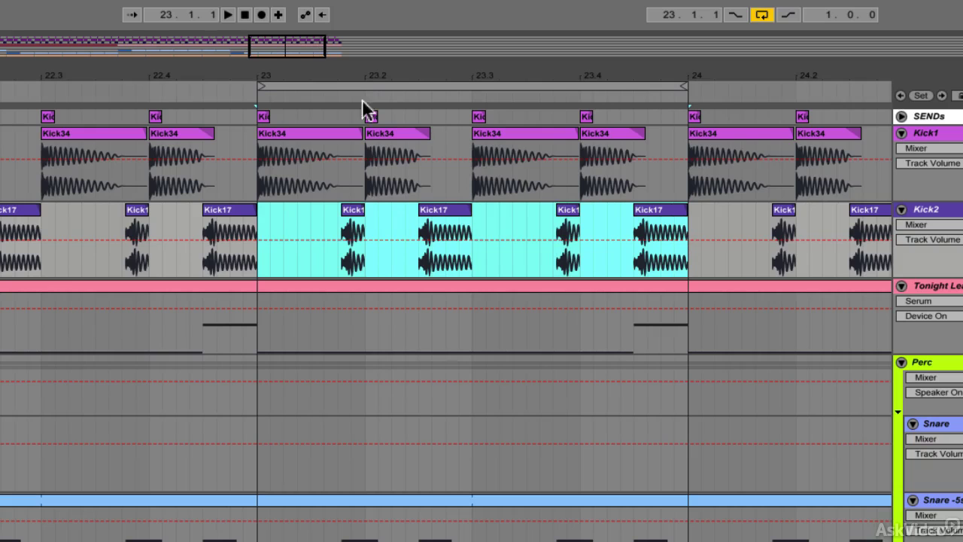
Step: Examine how the Kick17 clips and the gaps between them line up with the Kick34 clips between 23.1 and 23.3
drag(368, 74, 362, 152)
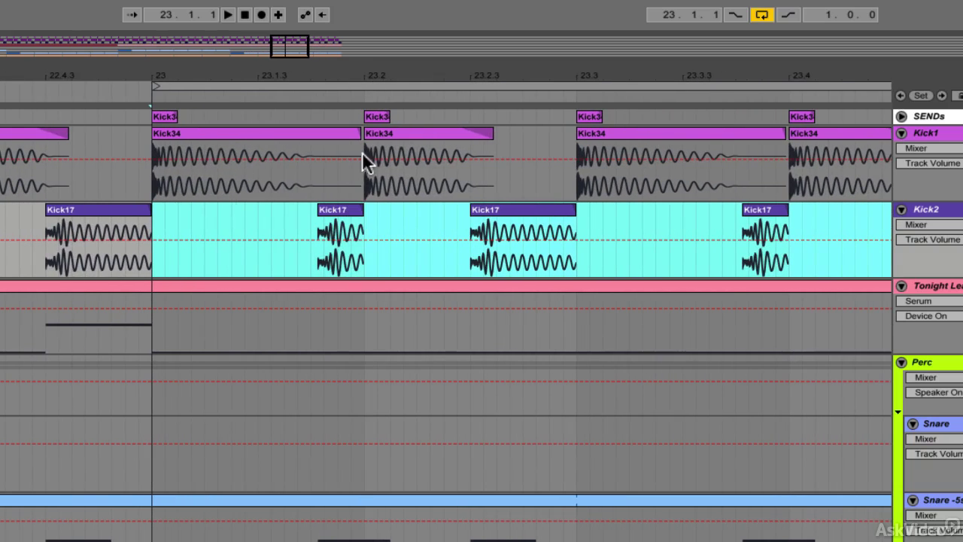
click(351, 209)
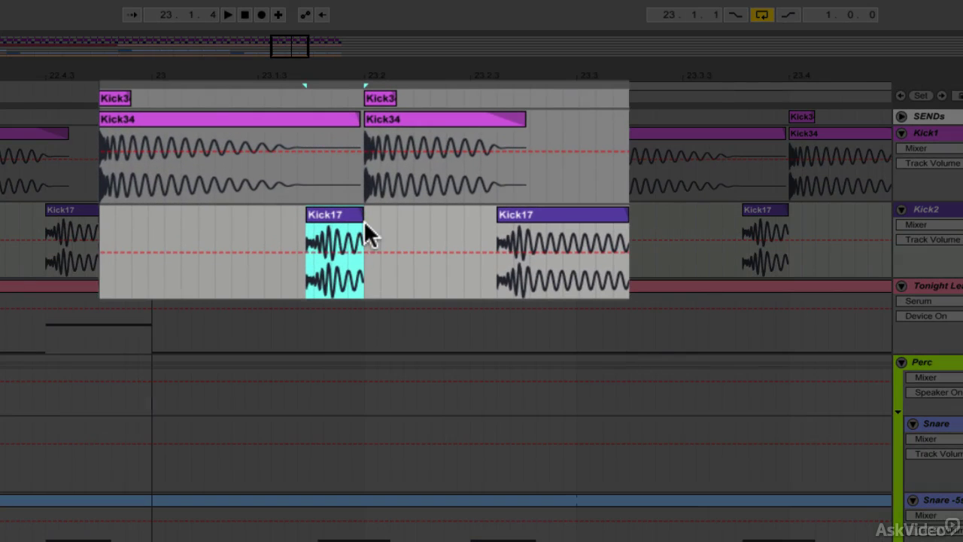
drag(364, 221, 492, 211)
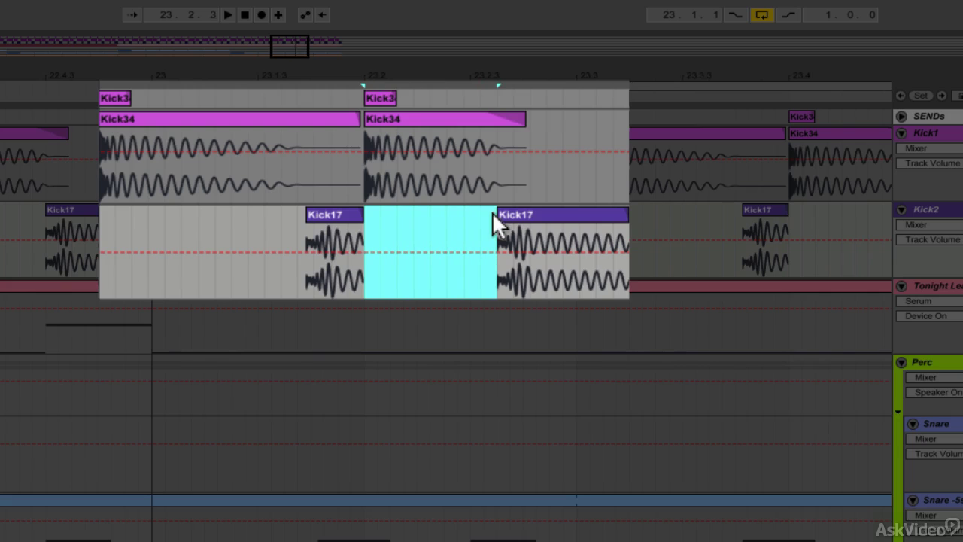
click(464, 127)
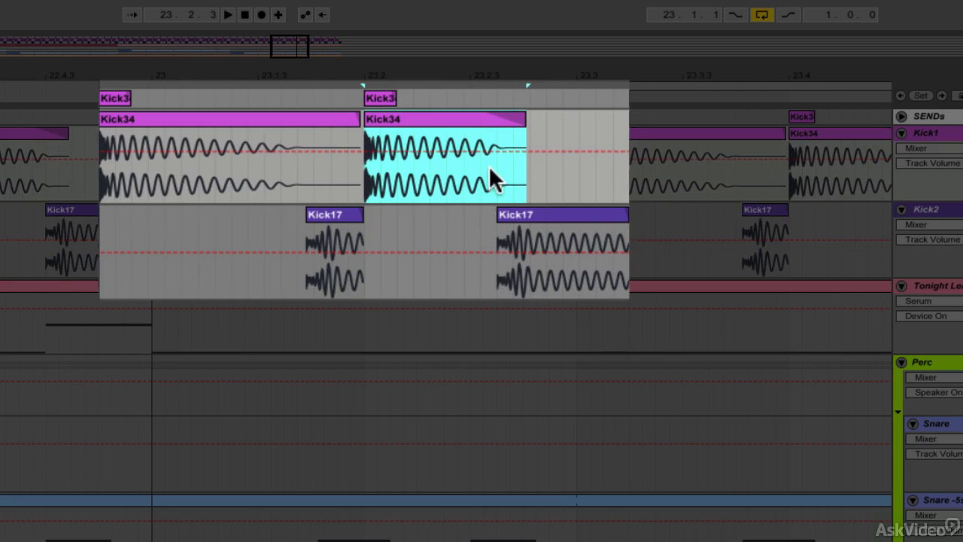
click(516, 213)
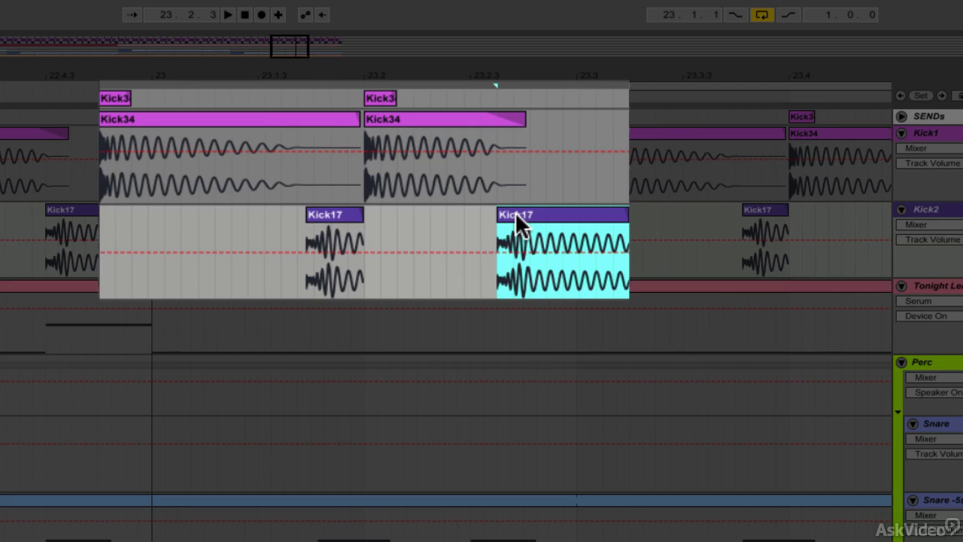
click(476, 116)
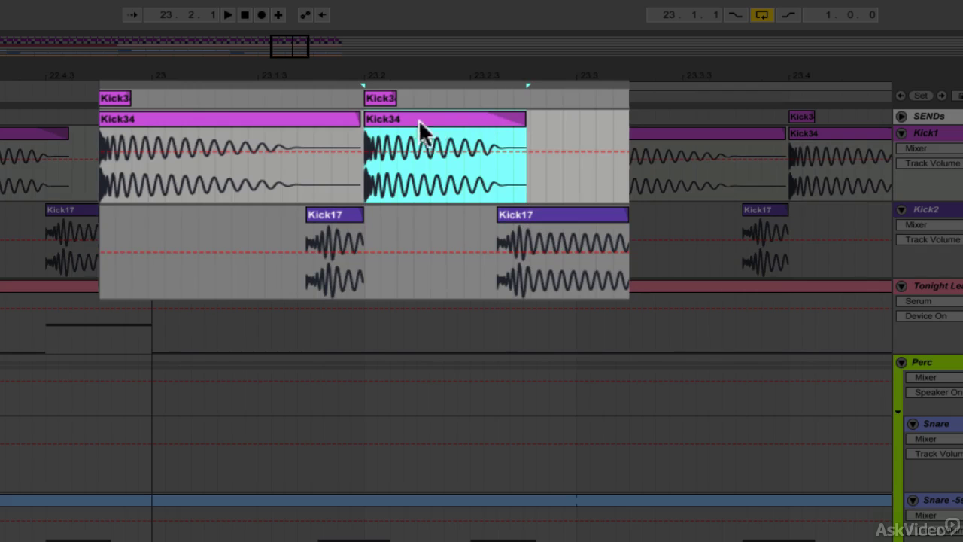
Step: Replace the shortened Kick34 clip at 23.2 on Kick1 with a copy of the full-length Kick34 clip from bar 23
click(205, 122)
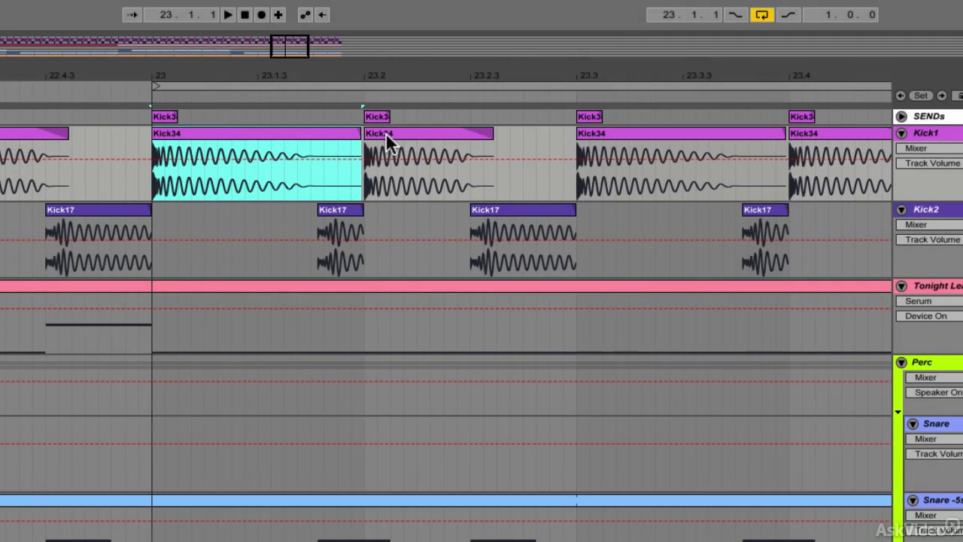
click(386, 134)
key(super+v)
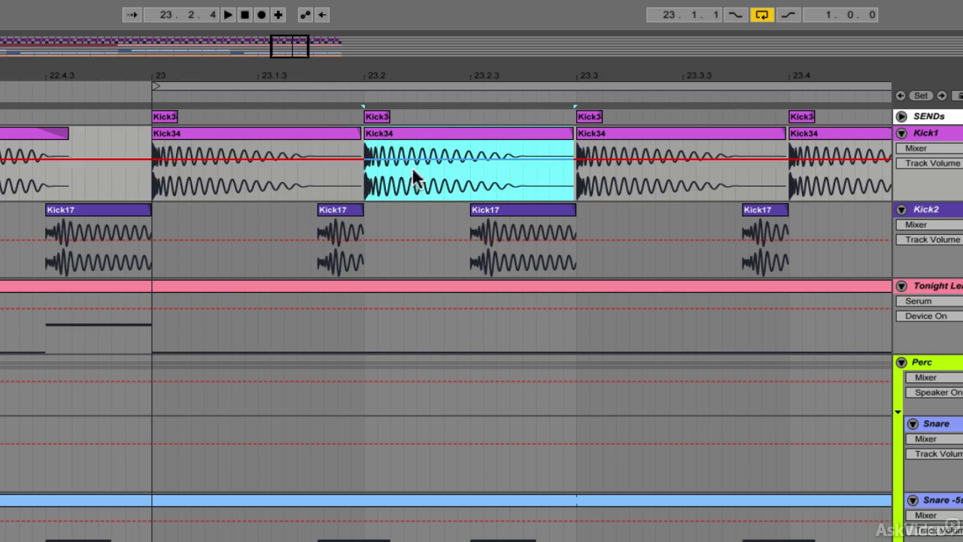
Step: Extend the three Kick17 clips on Kick2 between 23.1.4 and 23.4.3 so each one rings until the next Kick17 clip starts
drag(360, 215, 469, 224)
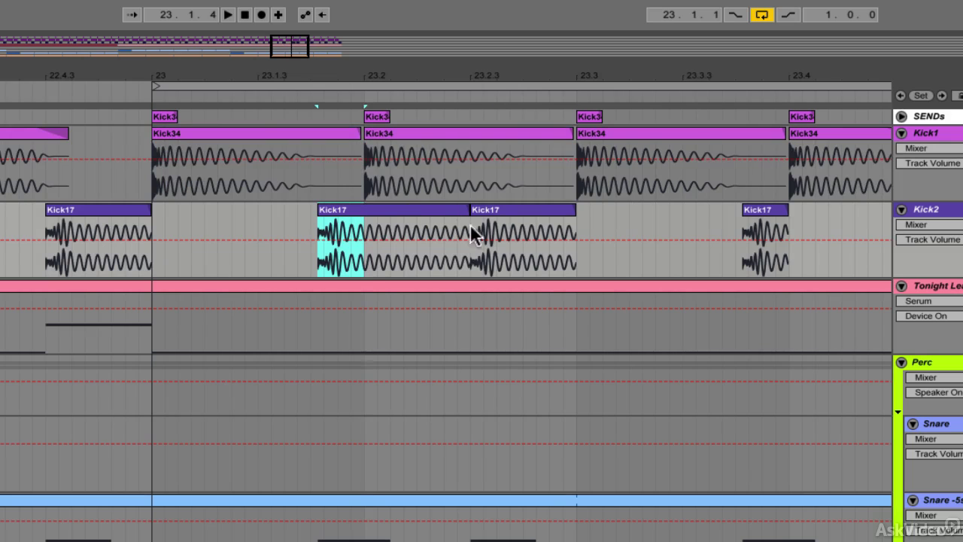
drag(570, 210, 743, 218)
drag(727, 76, 445, 64)
drag(489, 208, 566, 211)
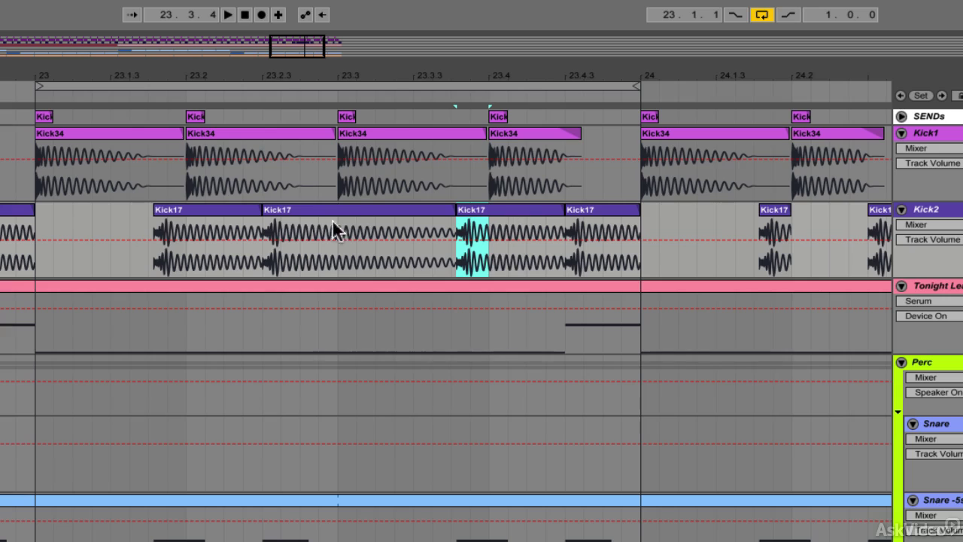
Step: Play the looped bar from 23.1.1 twice to hear the lengthened Kick17 clips overlapping the Kick34 clips
click(40, 218)
key(space)
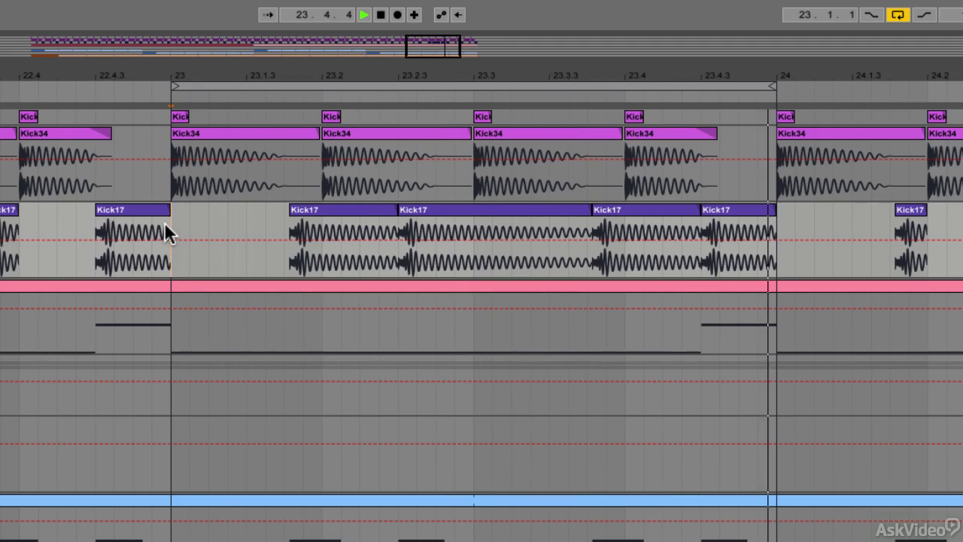
key(space)
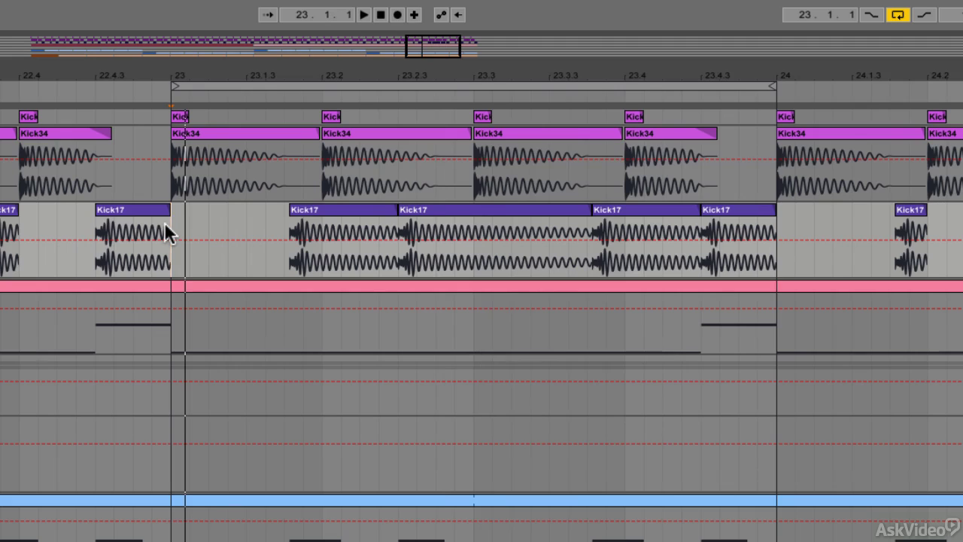
key(space)
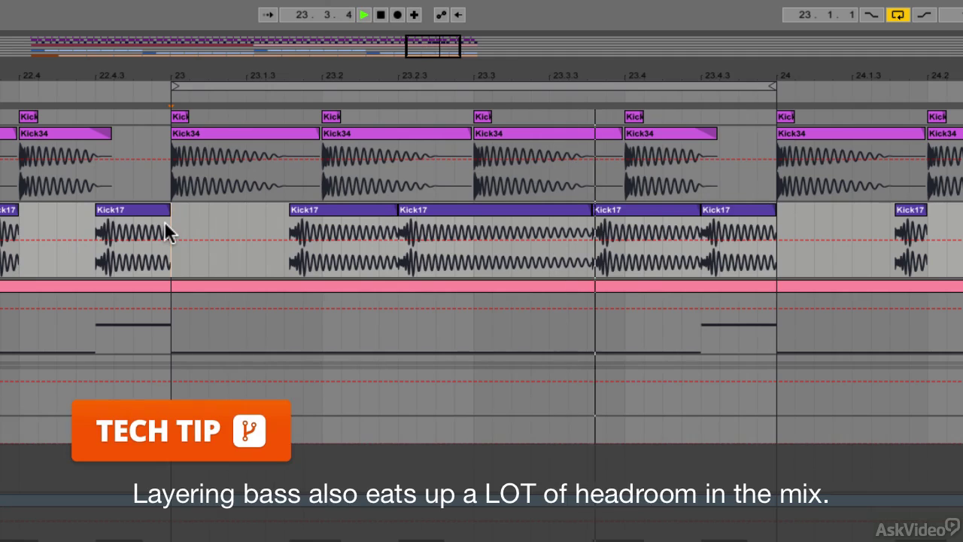
key(space)
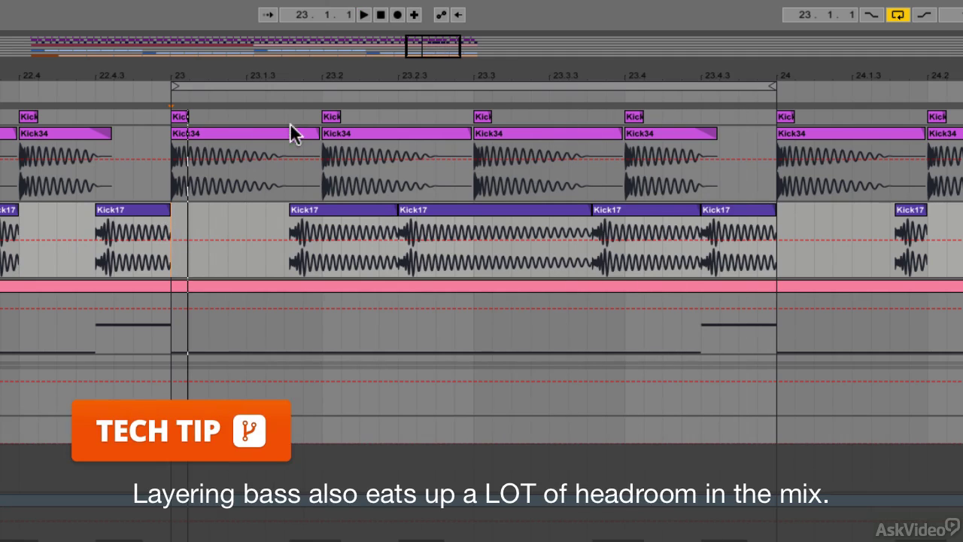
Step: Undo the three Kick17 clip extensions on Kick2
key(super+z)
key(super+z)
key(super+z)
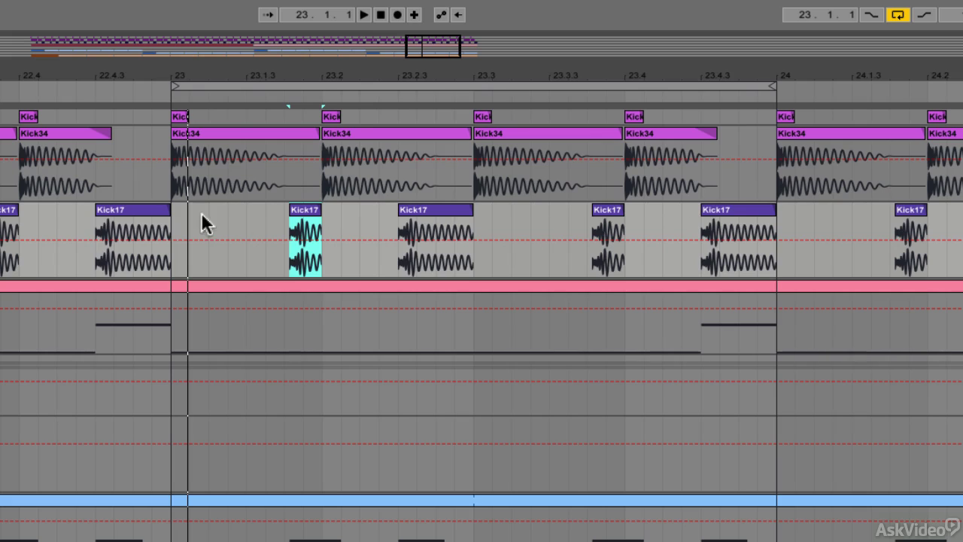
Step: Play the looped bar from 23.1.1 to hear the short Kick17 clips fitting between the Kick34 clips
click(173, 219)
key(space)
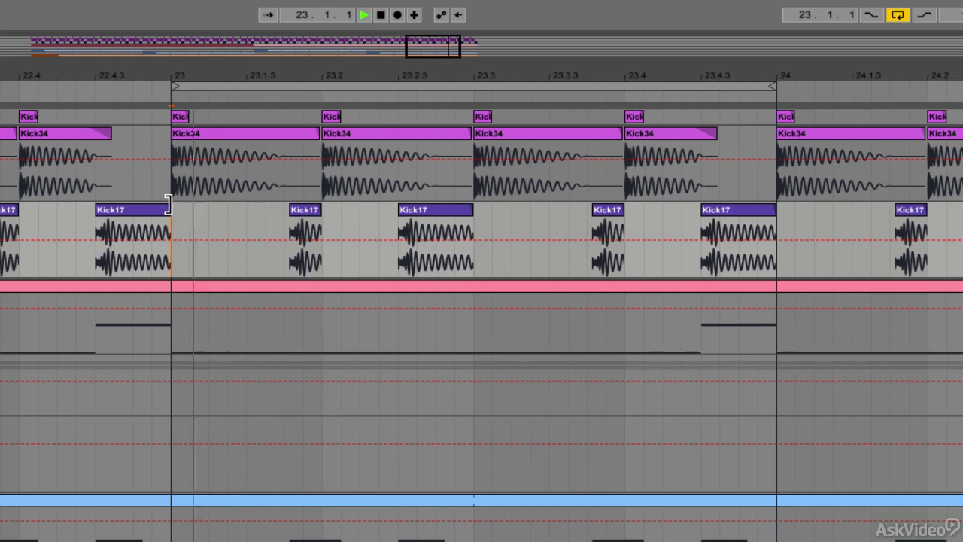
key(space)
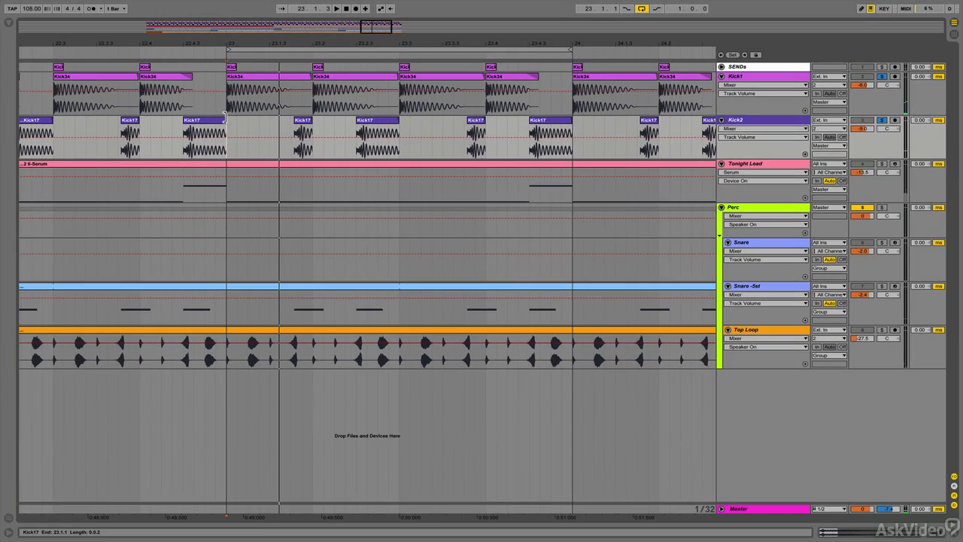
drag(262, 45, 462, 27)
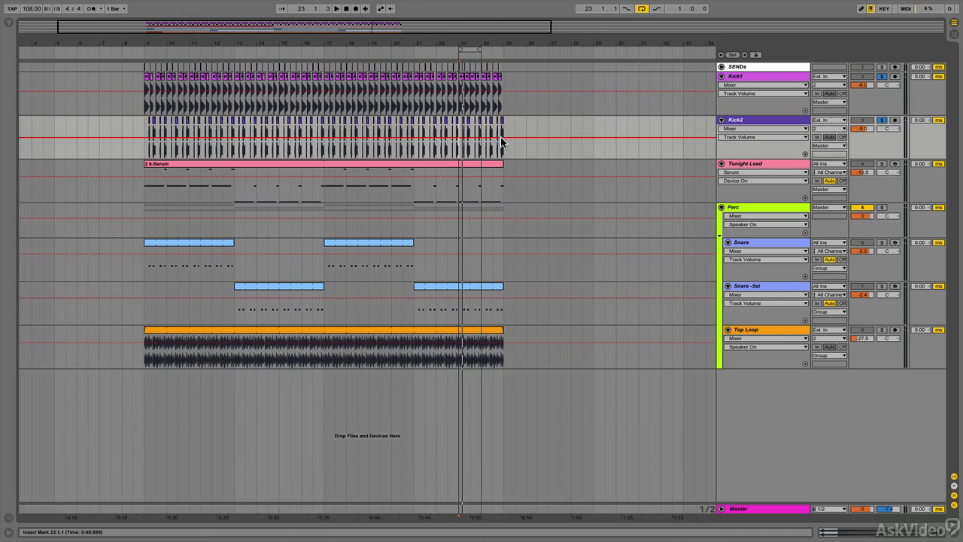